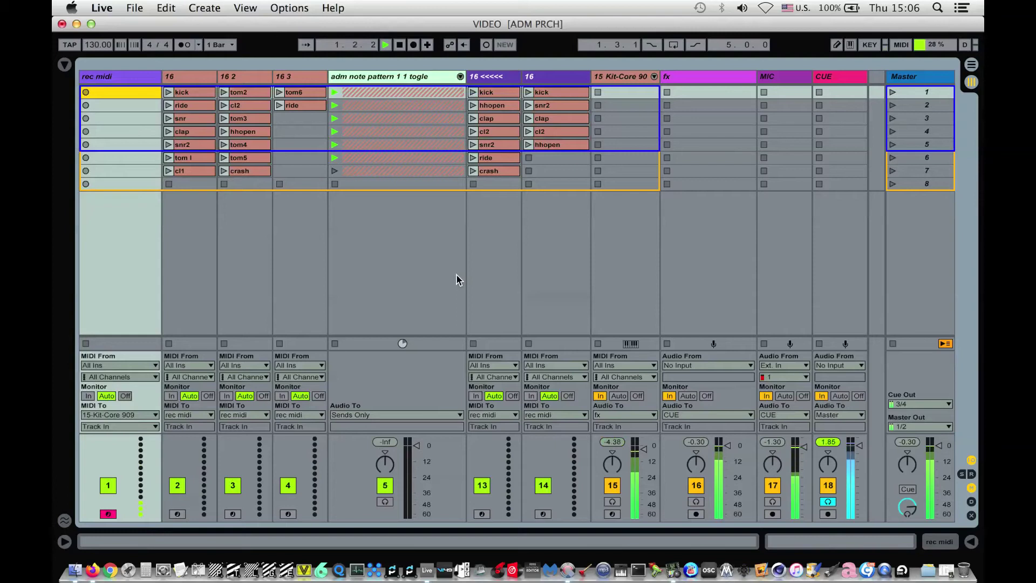
Trigger the clap, cl2, hhopen, kick, snr2 and ride clips of the "16 <<<<<" track one after another over the running patterns.
click(473, 118)
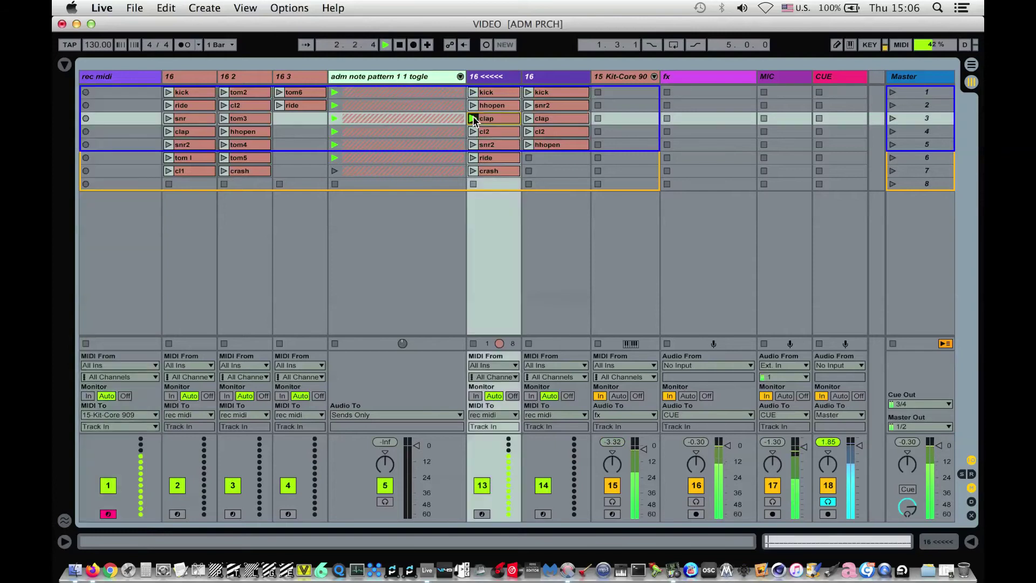
click(473, 132)
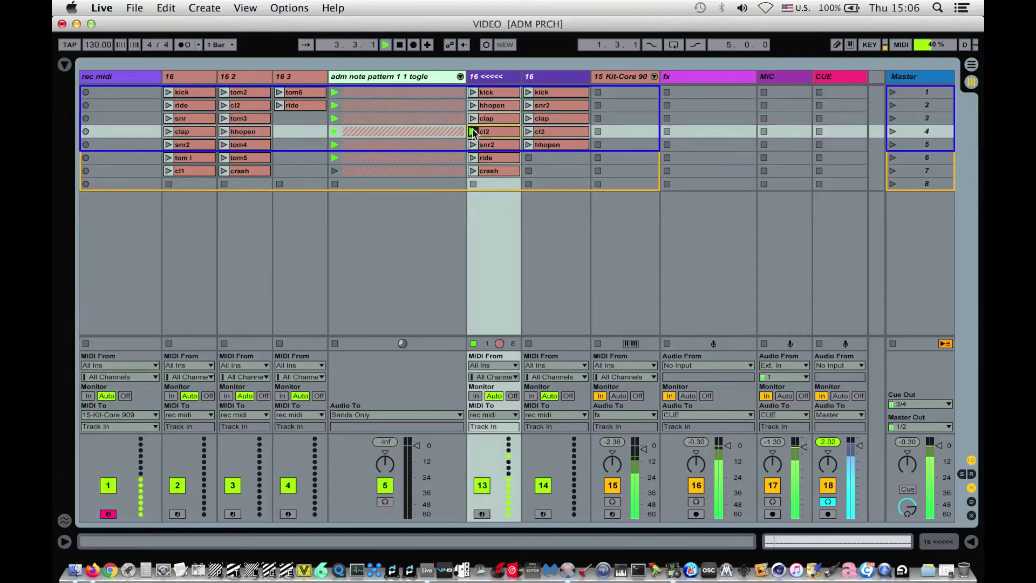
click(472, 105)
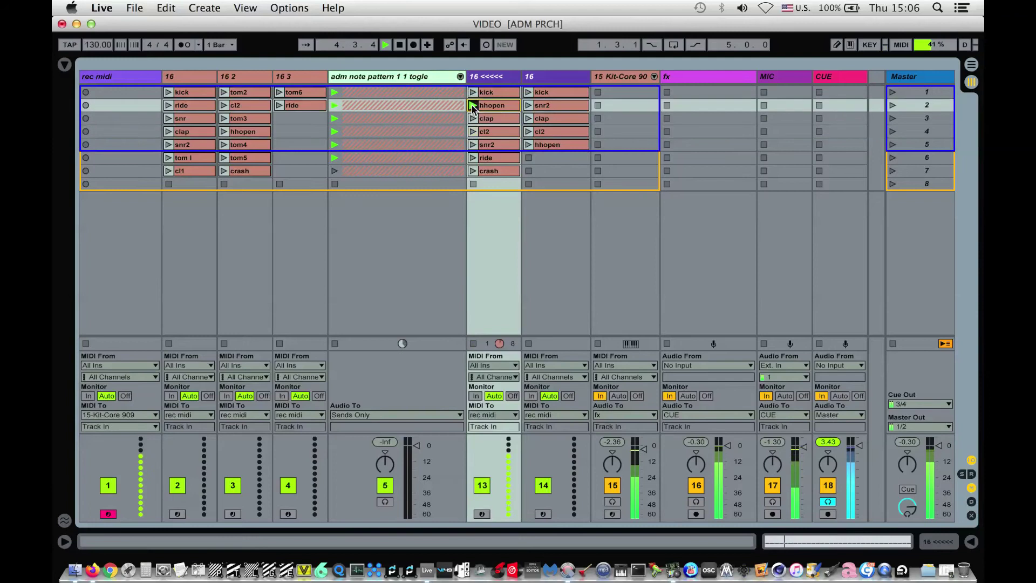
click(472, 93)
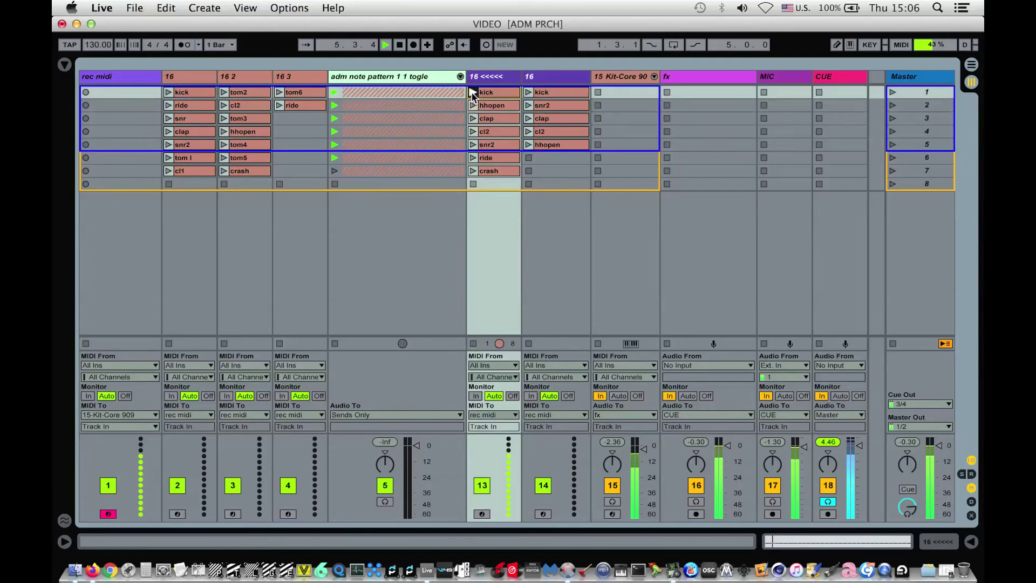
click(473, 132)
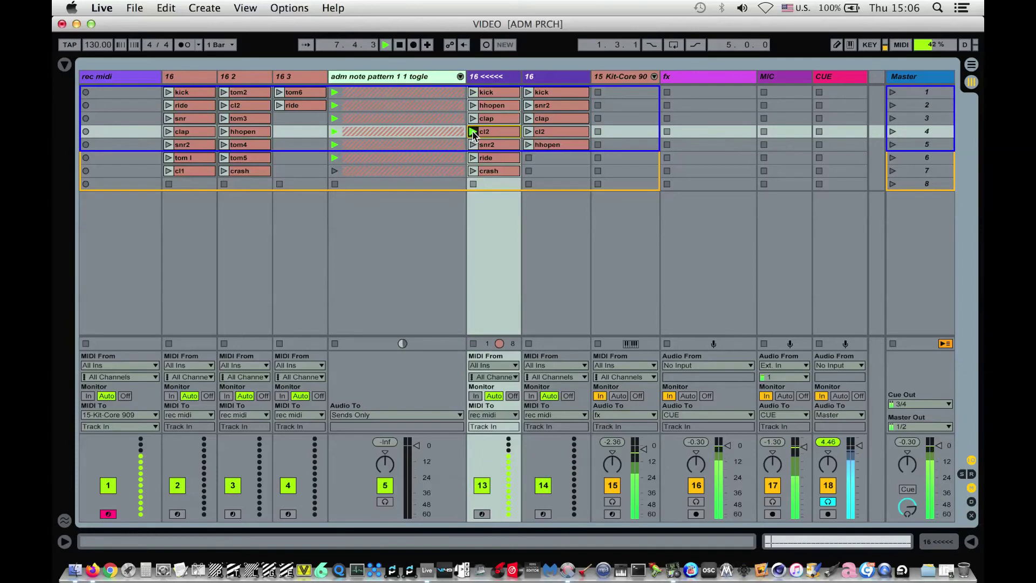
click(473, 145)
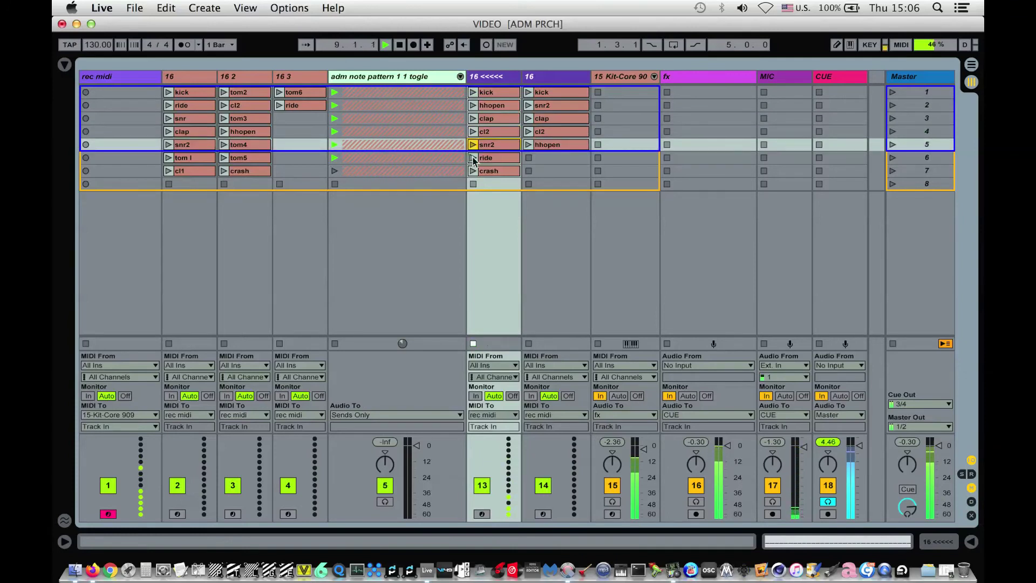
click(473, 157)
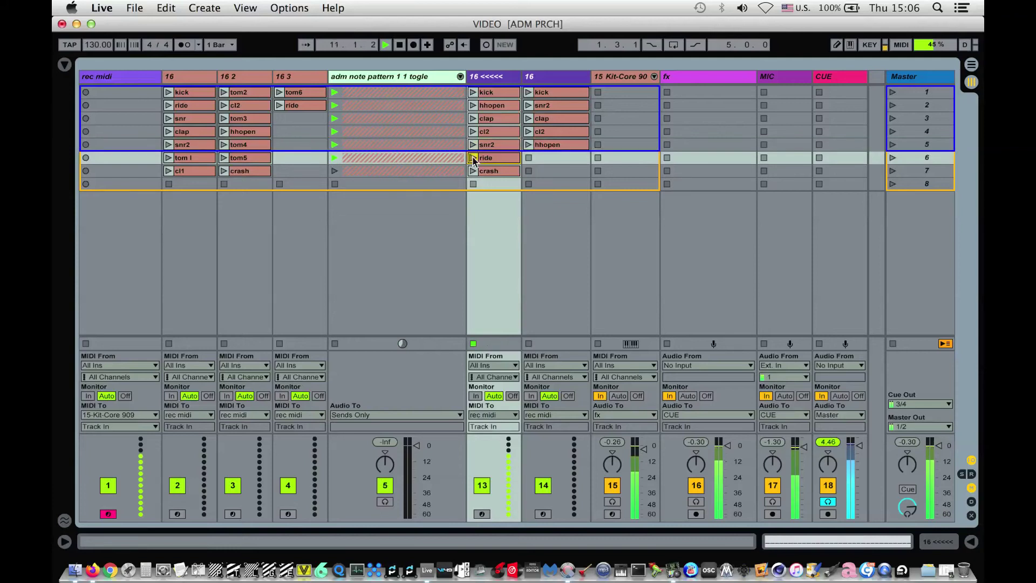
click(472, 159)
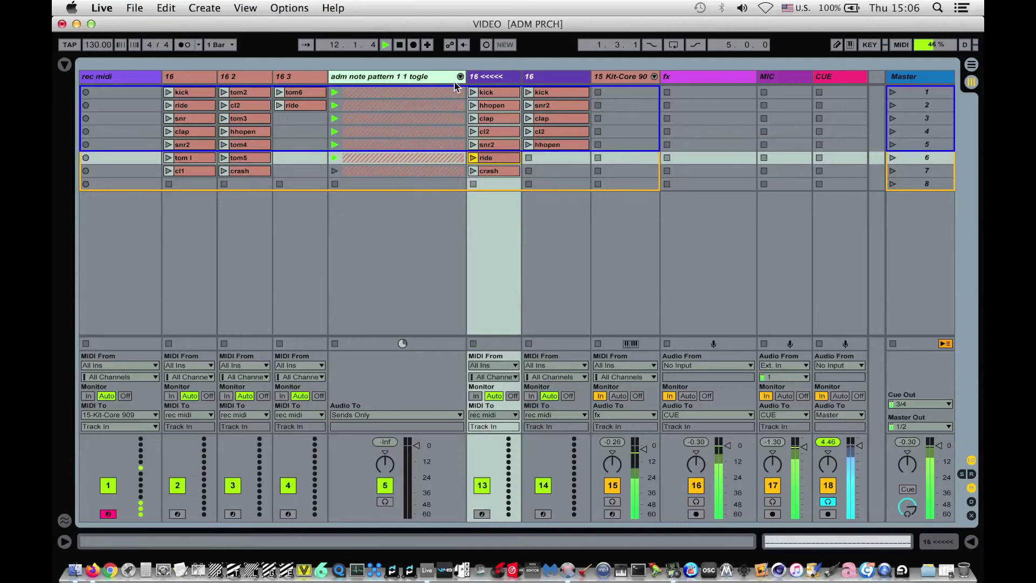
Examine the notes of the op, kick and cl clips inside the "adm note pattern 1 1 togle" group.
click(460, 77)
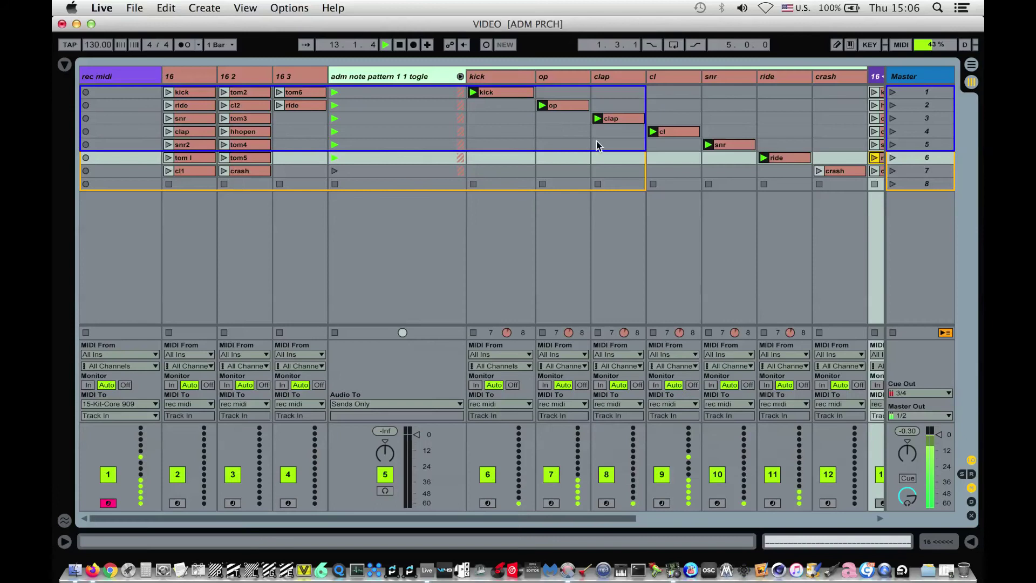
double_click(570, 107)
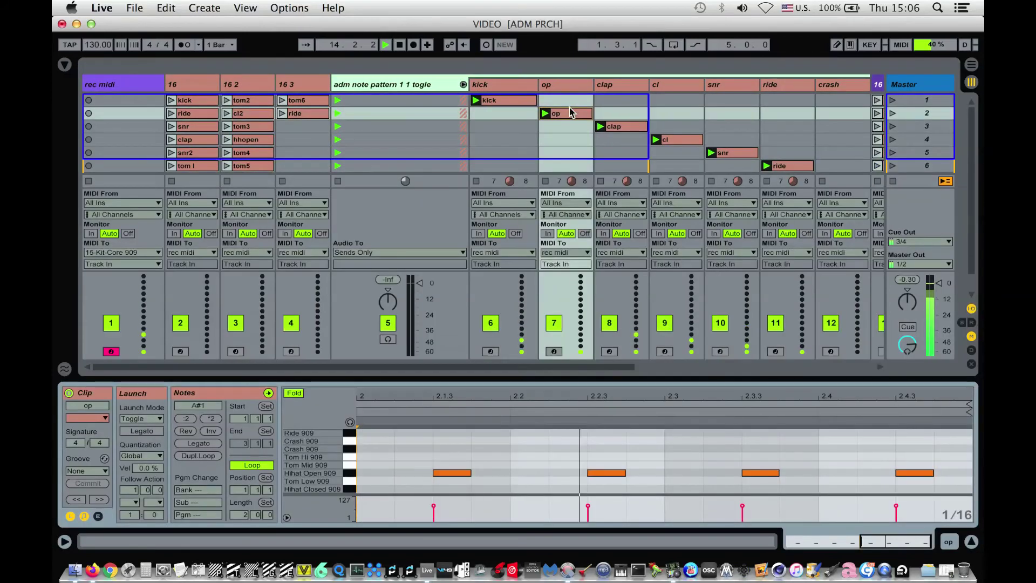
click(501, 103)
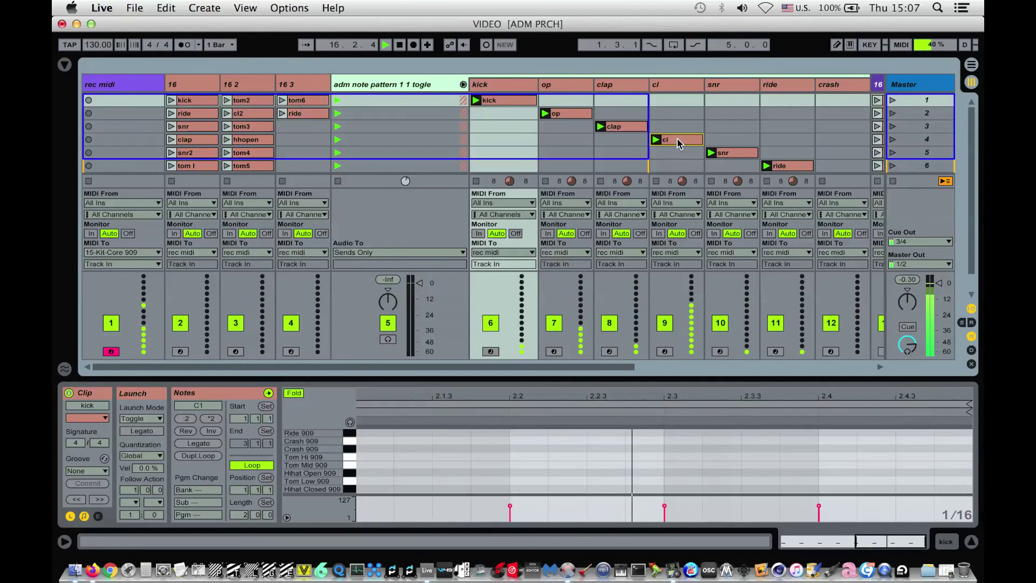
click(677, 139)
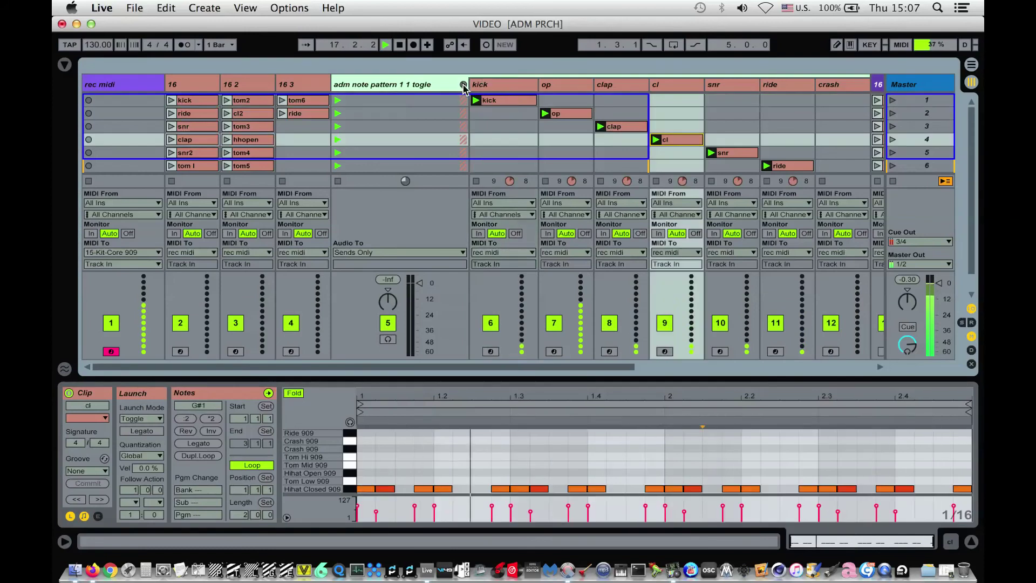
click(463, 84)
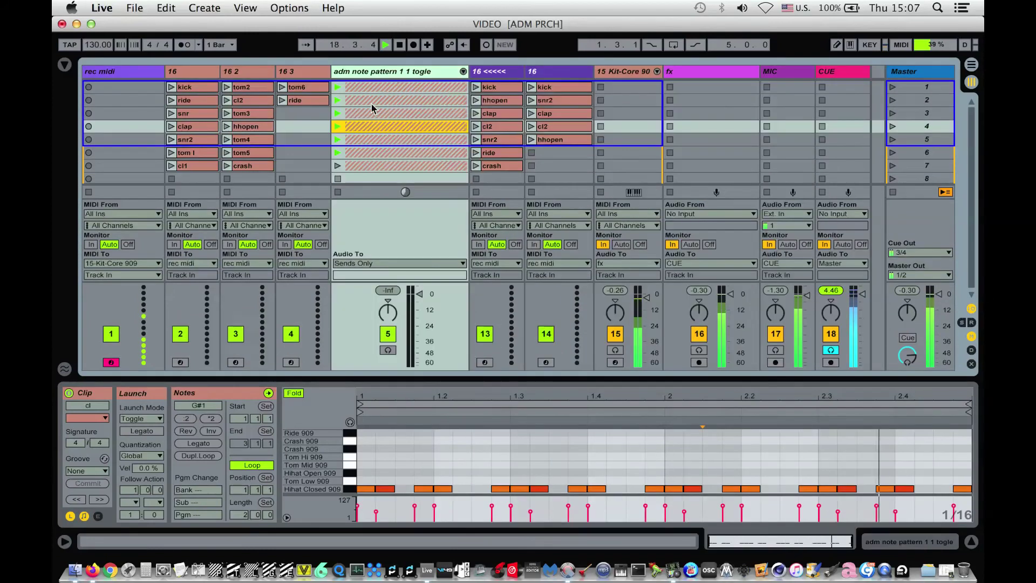
Toggle the kick pattern in the group off and back on, and trigger the snr2 clip of the "16" track beside "16 <<<<<".
click(338, 88)
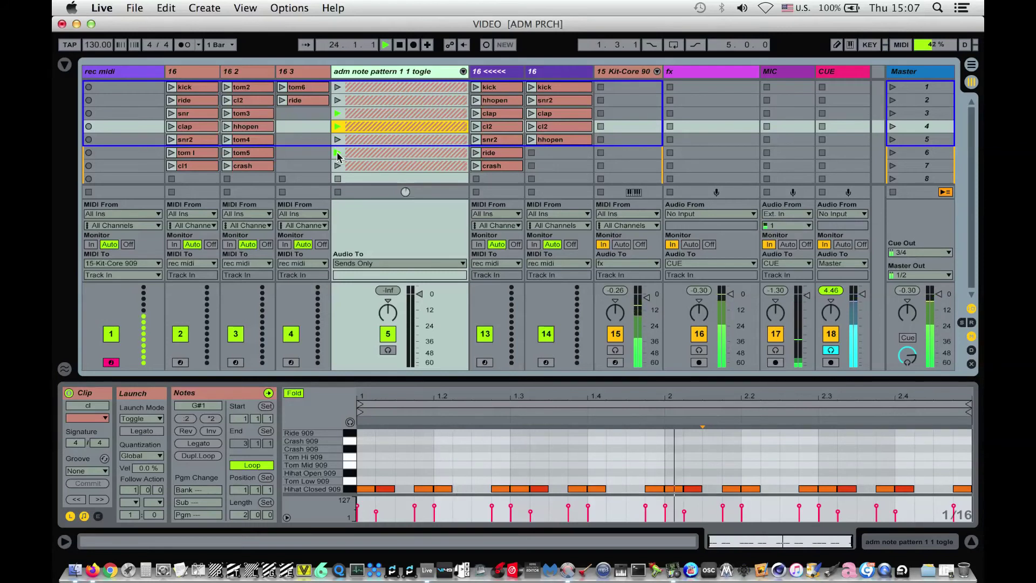
click(337, 88)
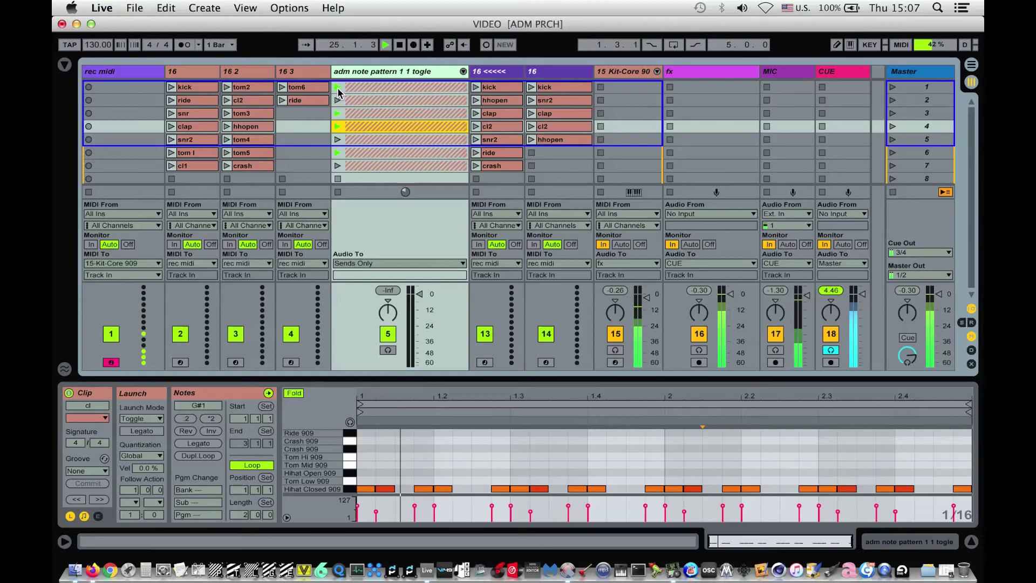
click(531, 100)
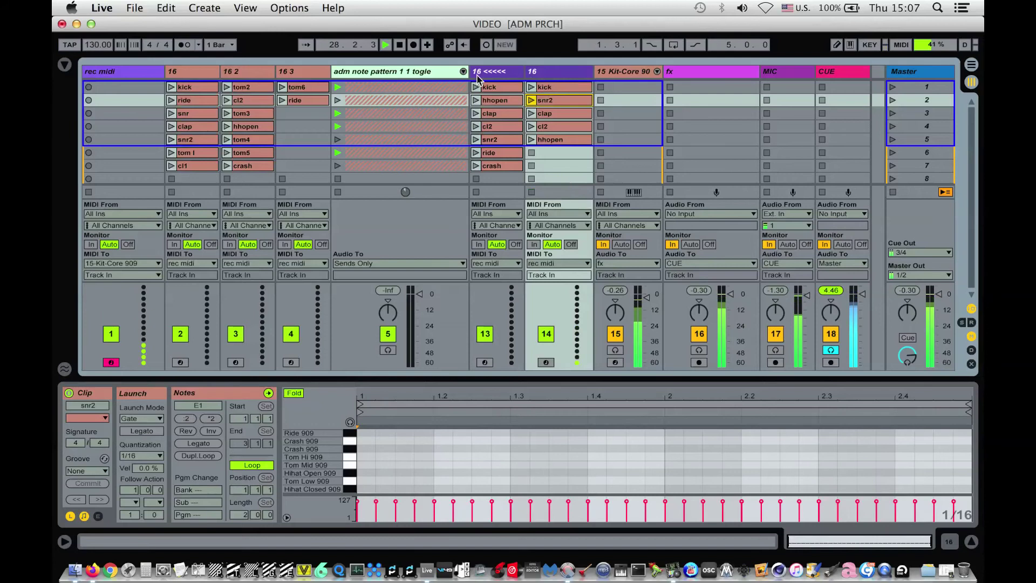
View the rec midi track, the Kit-Core 909 drum rack and the devices on the fx track.
click(126, 75)
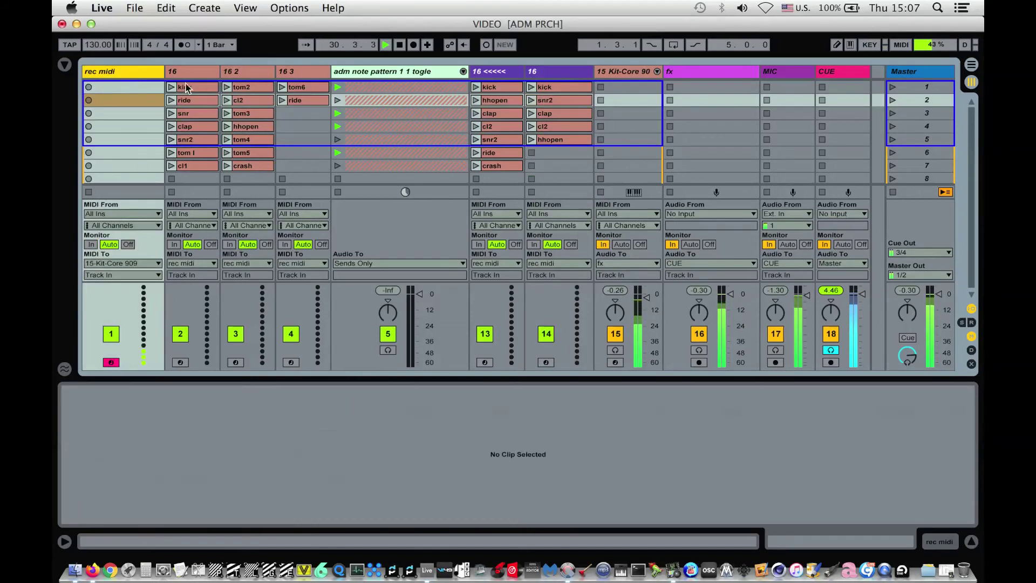
click(620, 71)
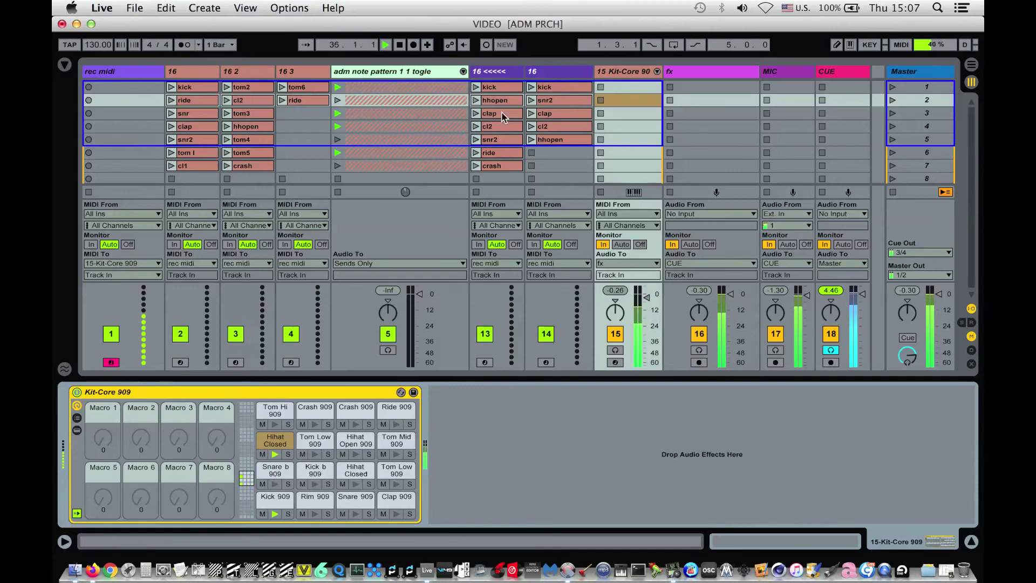
click(701, 71)
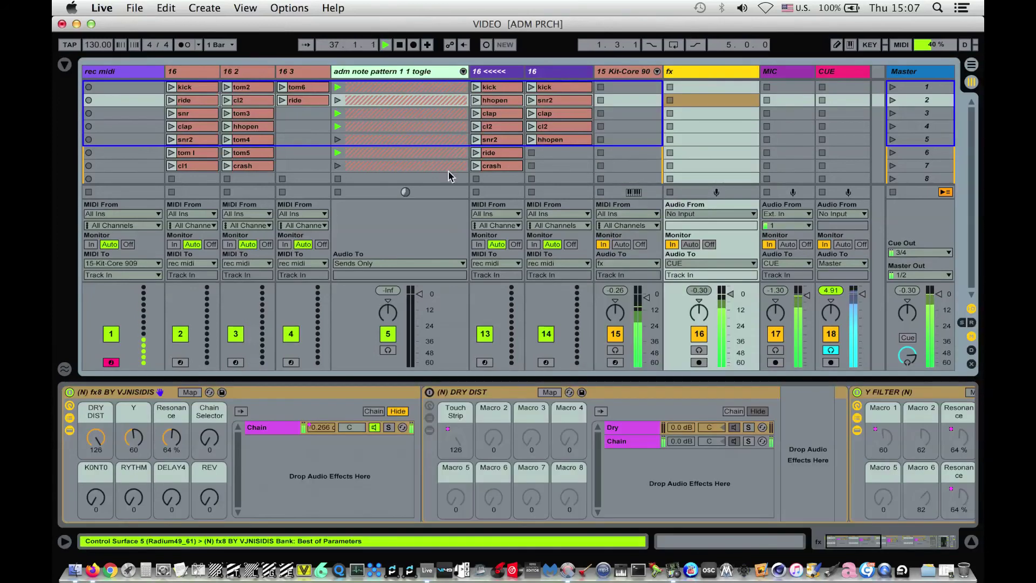
Restart the second-row op and fifth-row snr patterns of the note pattern group.
click(336, 100)
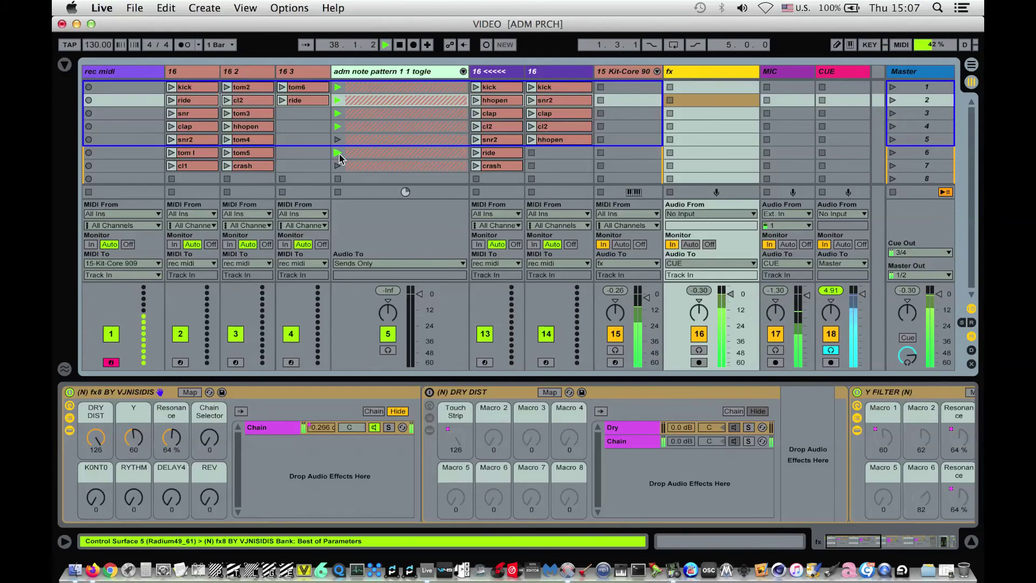
click(337, 139)
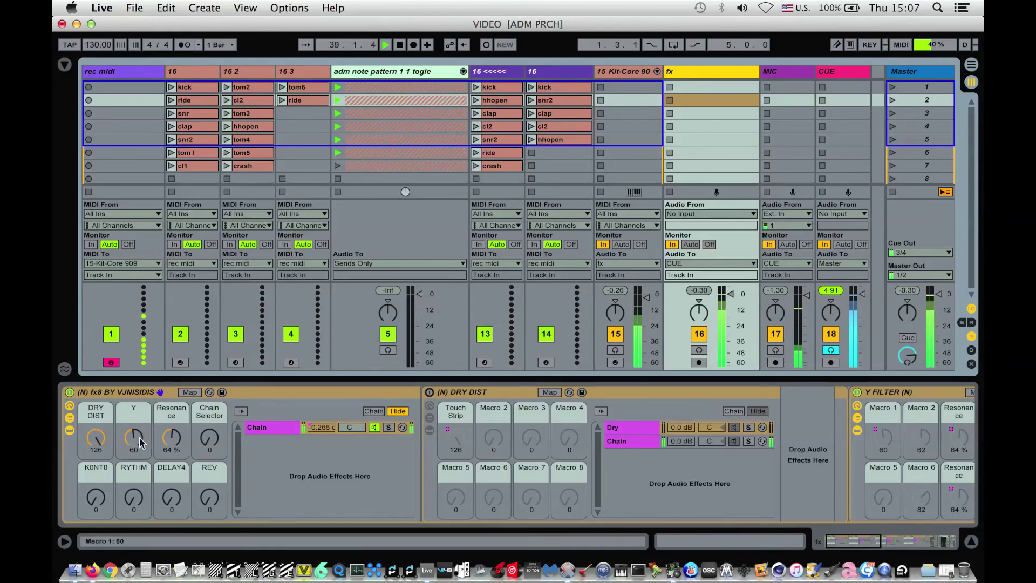
Set the fx8 rack's DRY DIST macro to 127, Resonance to 98 % and, by sweeping it, Y to 64.
drag(96, 438, 131, 477)
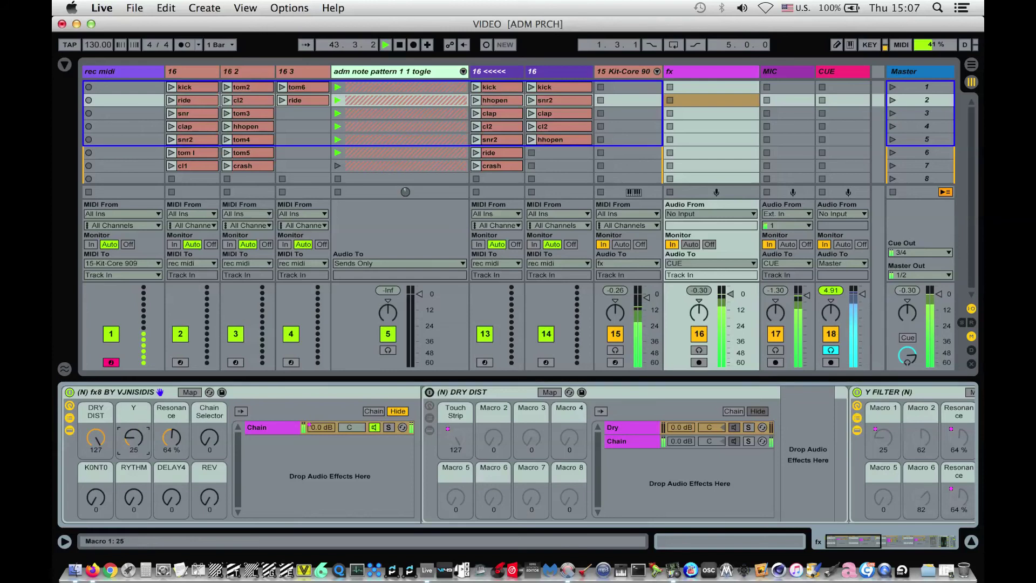
drag(168, 437, 168, 414)
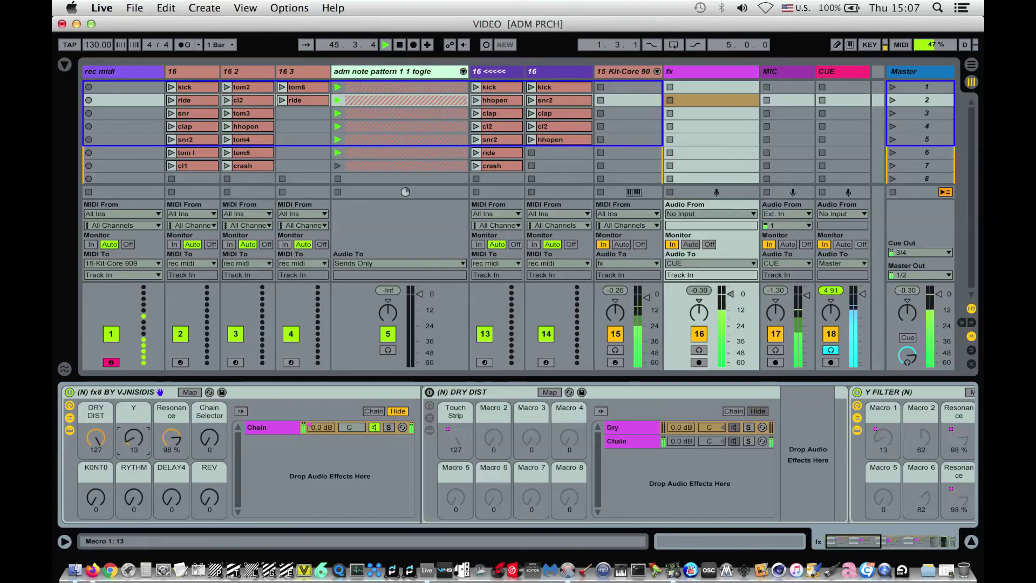
drag(130, 440, 130, 431)
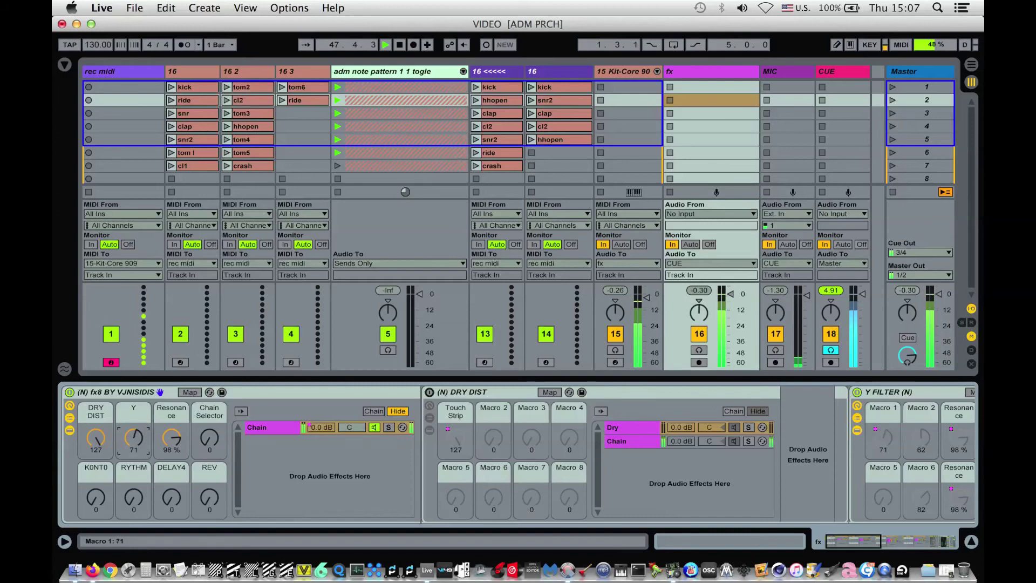
drag(130, 421, 130, 419)
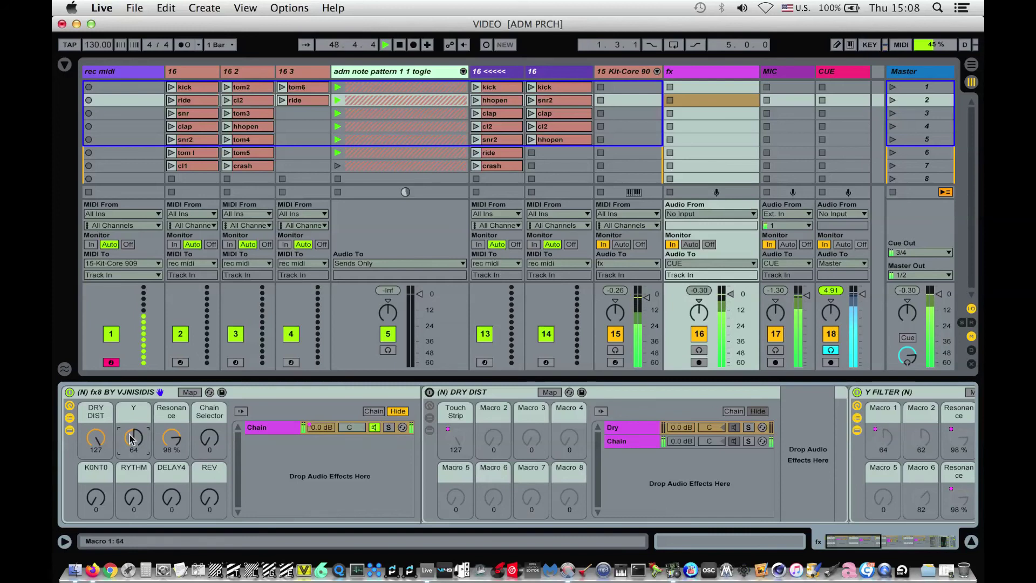
Sweep the fx8 rack's Chain Selector, K0NT0, RYTHM, DELAY4 and REV macros in turn, returning each to 0.
drag(210, 440, 209, 430)
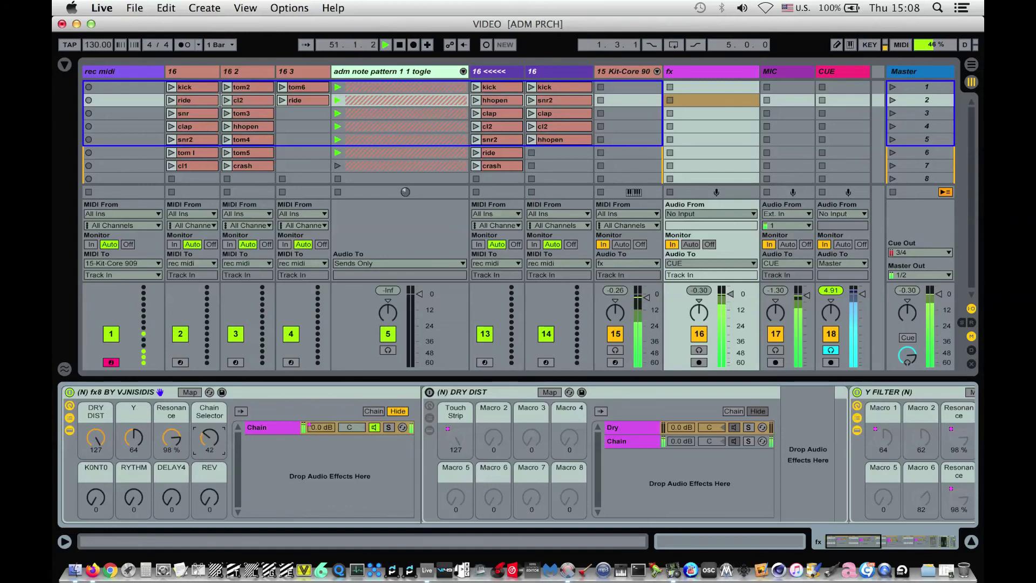
drag(210, 437, 210, 442)
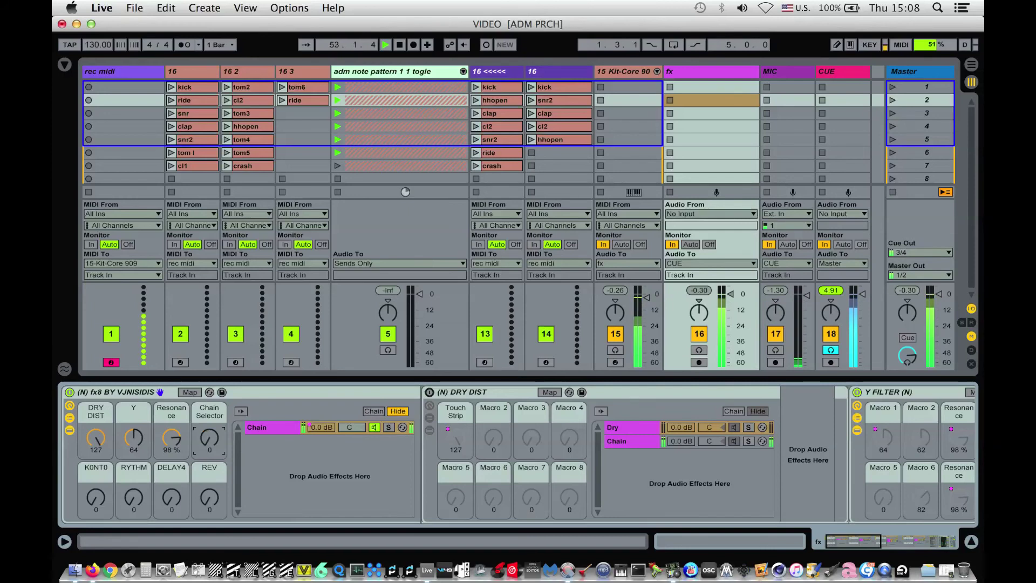
click(95, 496)
drag(95, 497, 133, 487)
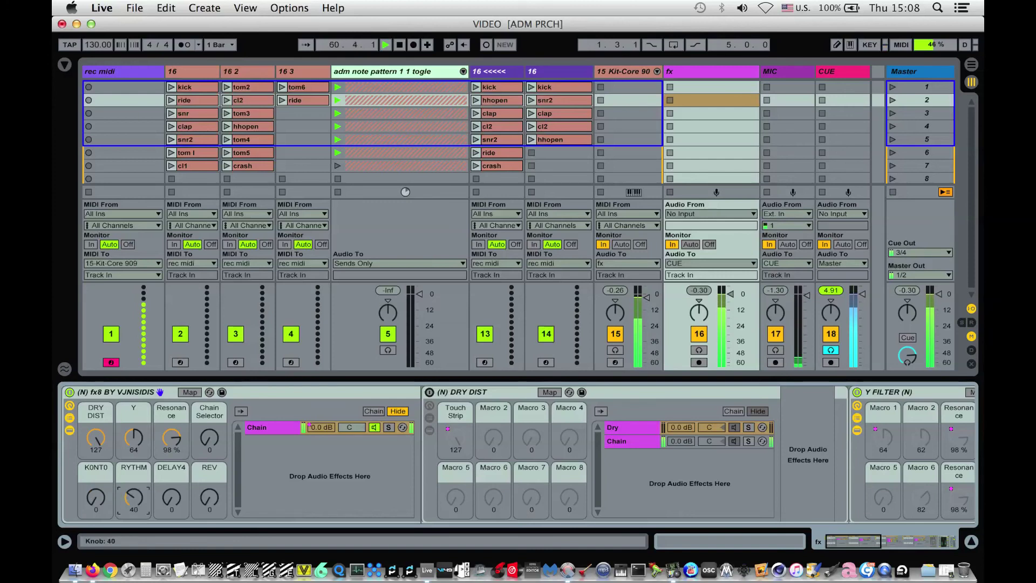
drag(133, 485, 133, 505)
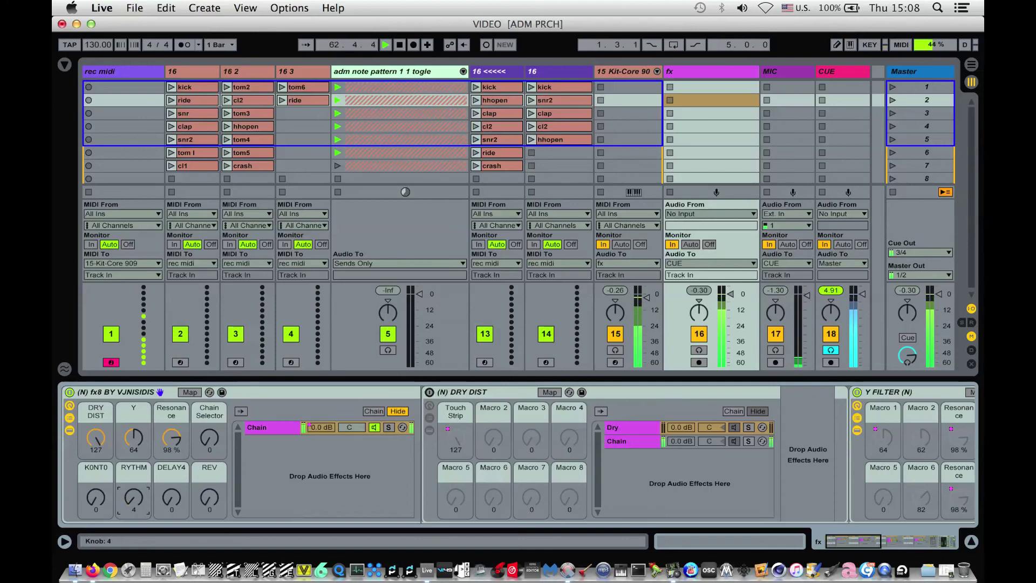
drag(133, 498, 133, 556)
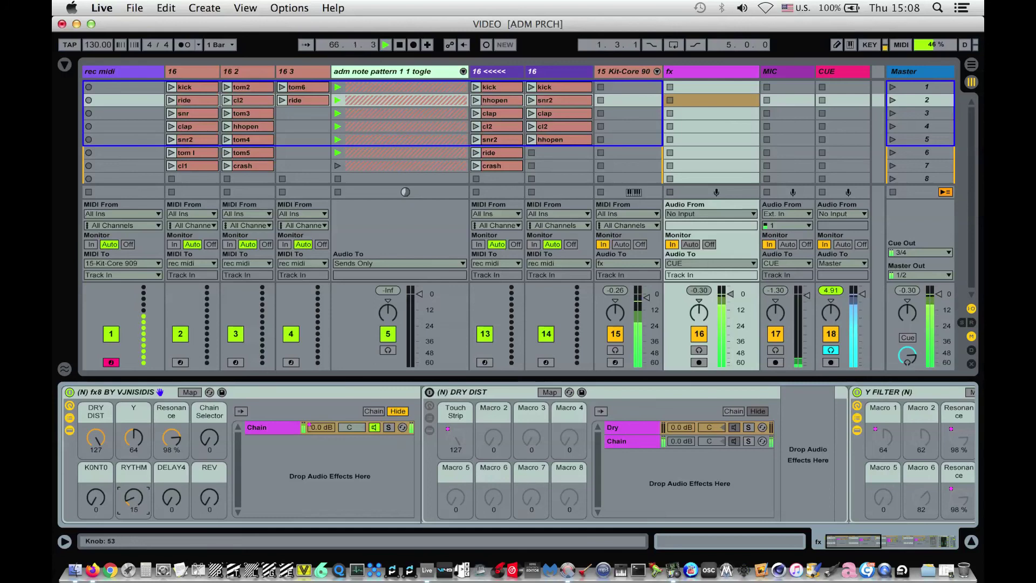
mouse_move(168, 502)
mouse_down()
mouse_move(168, 455)
mouse_move(168, 497)
mouse_up()
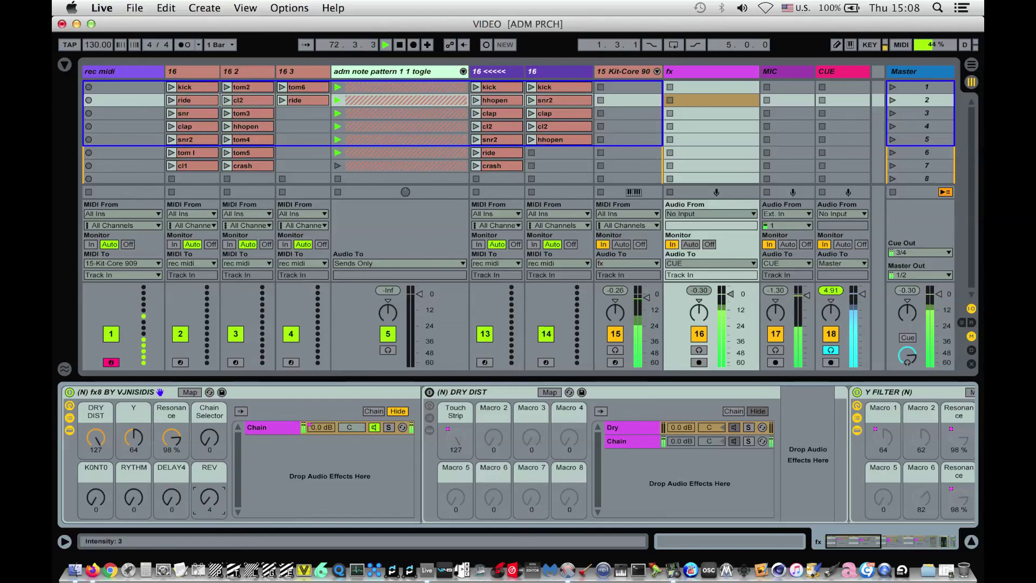
mouse_move(209, 496)
mouse_down()
mouse_move(209, 475)
mouse_move(210, 492)
mouse_up()
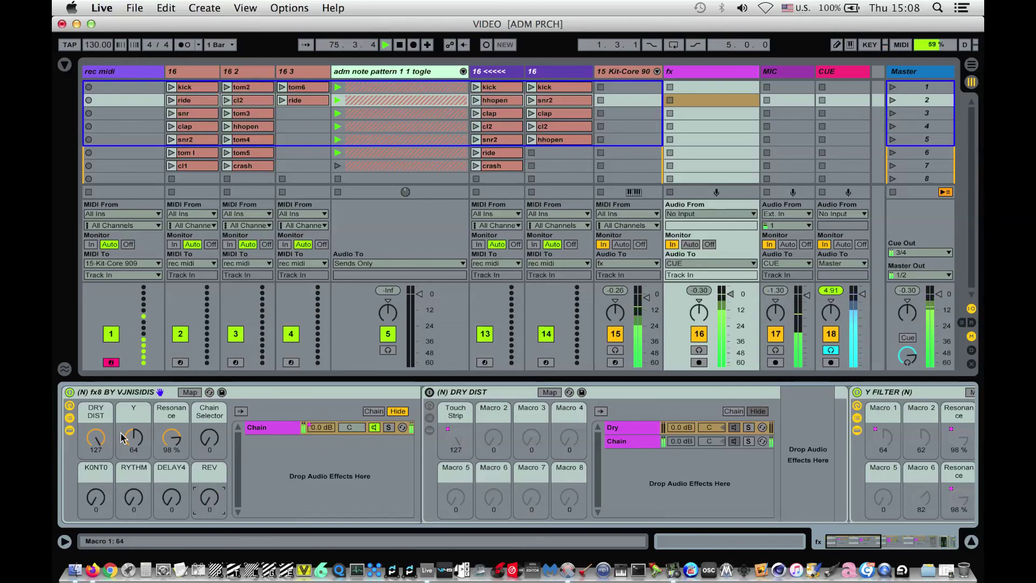
Collapse the DRY DIST rack nested inside the fx8 effect rack.
click(226, 410)
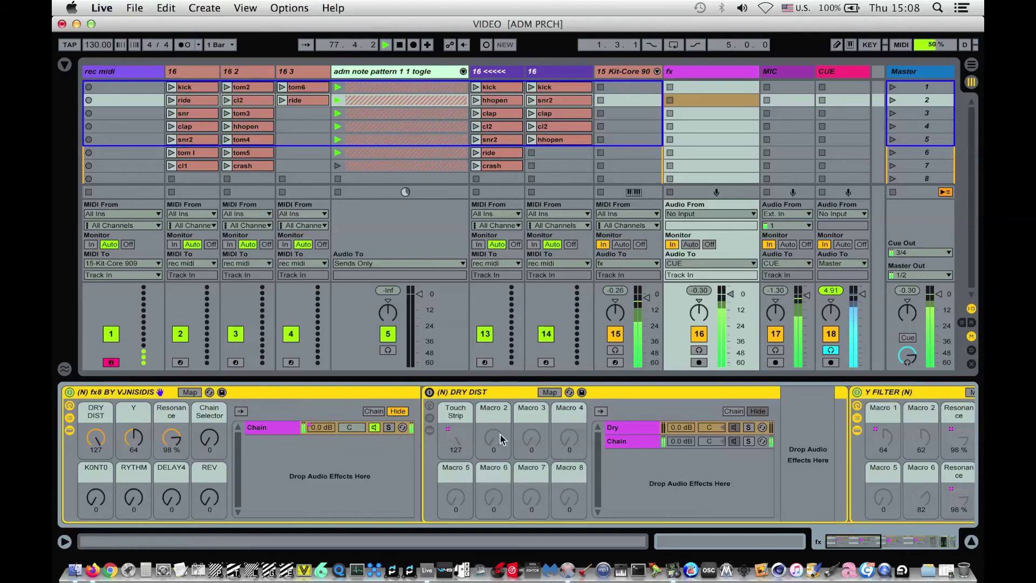
double_click(471, 392)
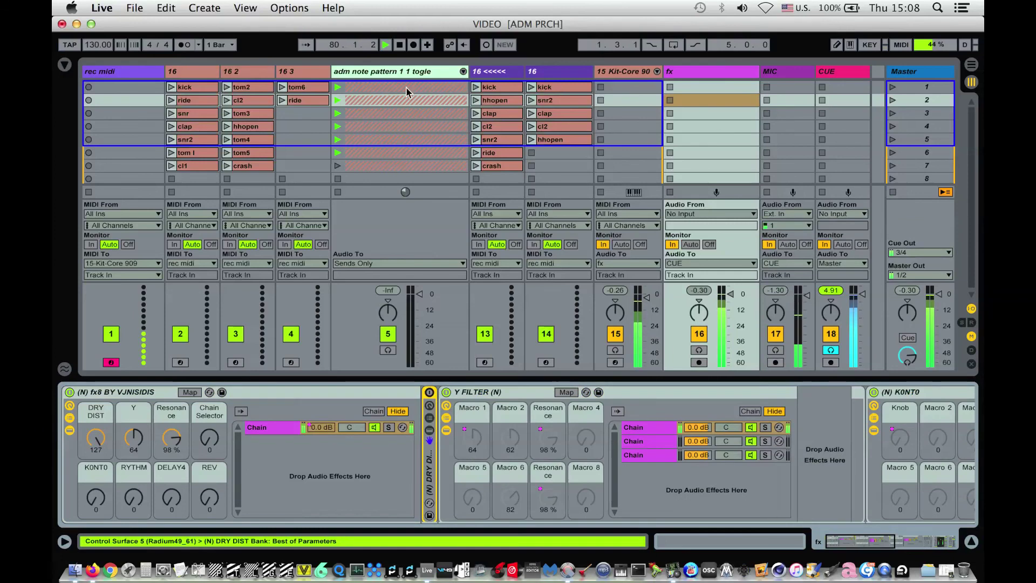
Trigger the kick clip of the "16 <<<<<" track over the running patterns.
click(489, 89)
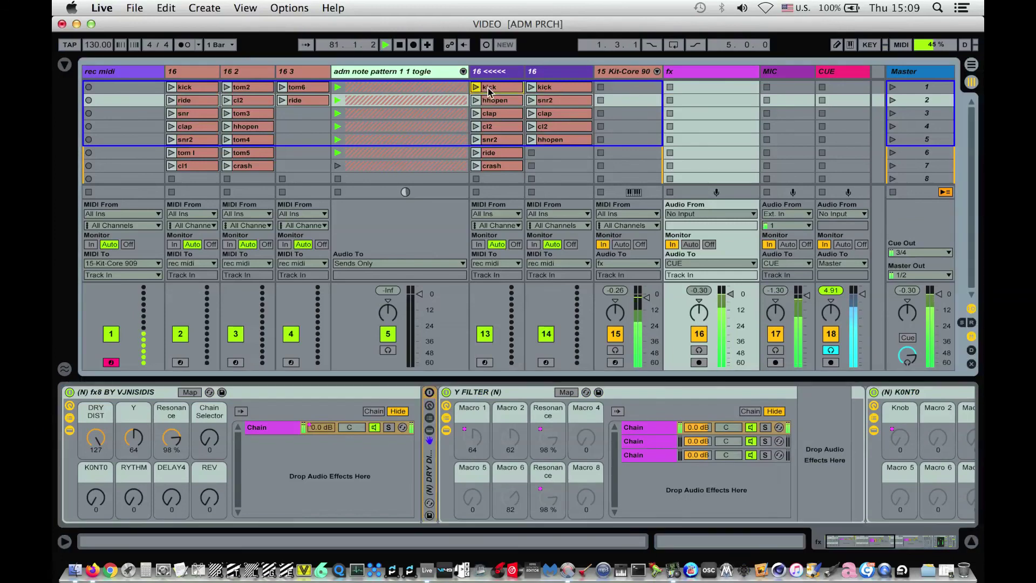
Inspect the kick clip and the clap clip's Clap 909 notes in the "16 <<<<<" track, triggering clap over the running patterns.
double_click(488, 92)
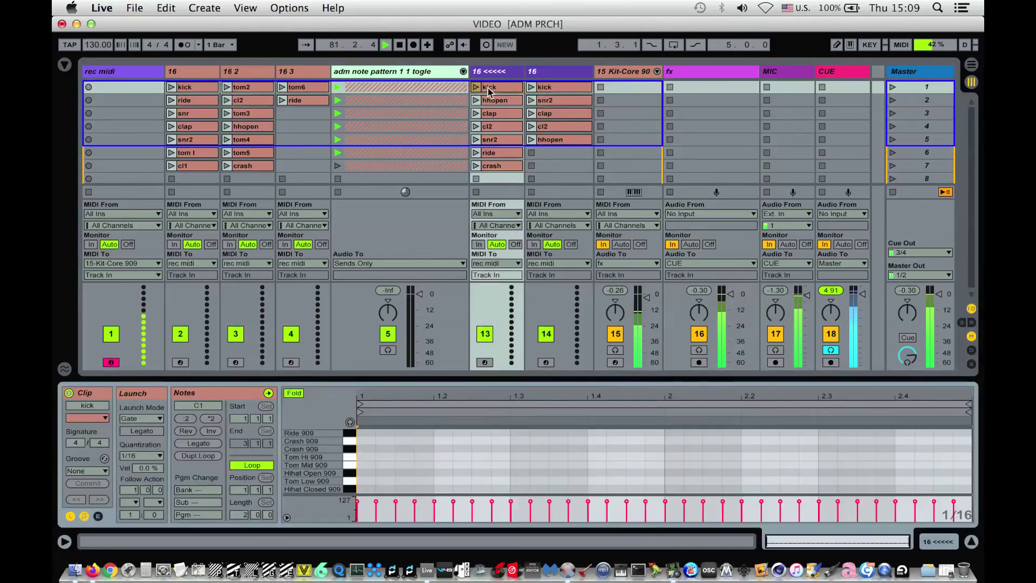
click(476, 114)
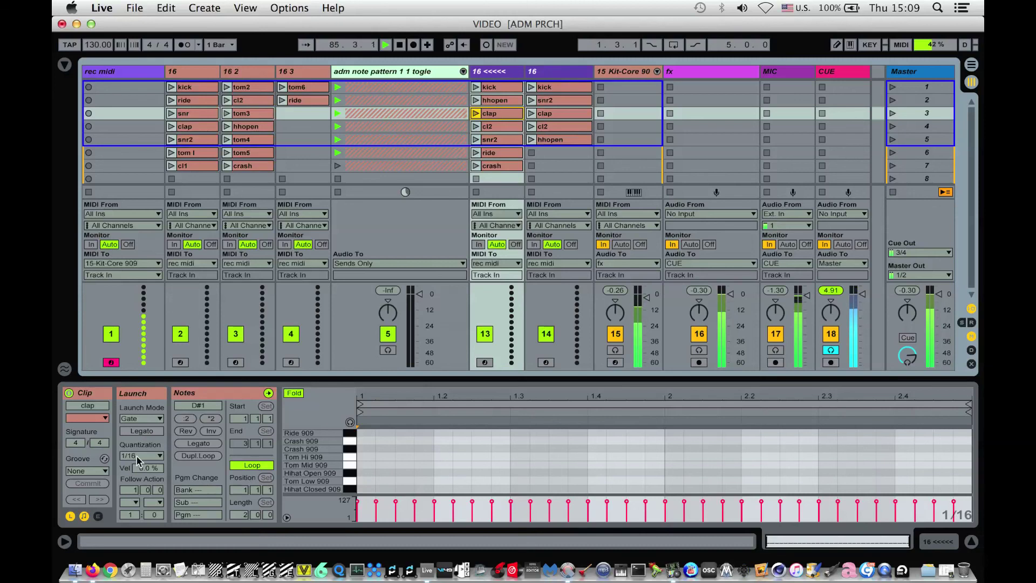
click(476, 113)
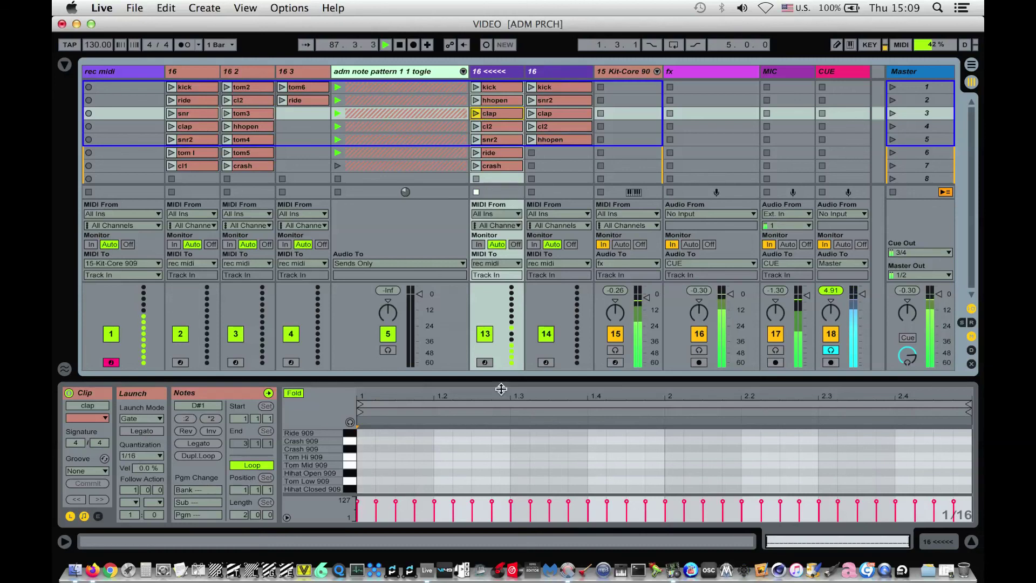
scroll(503, 468, down, 3)
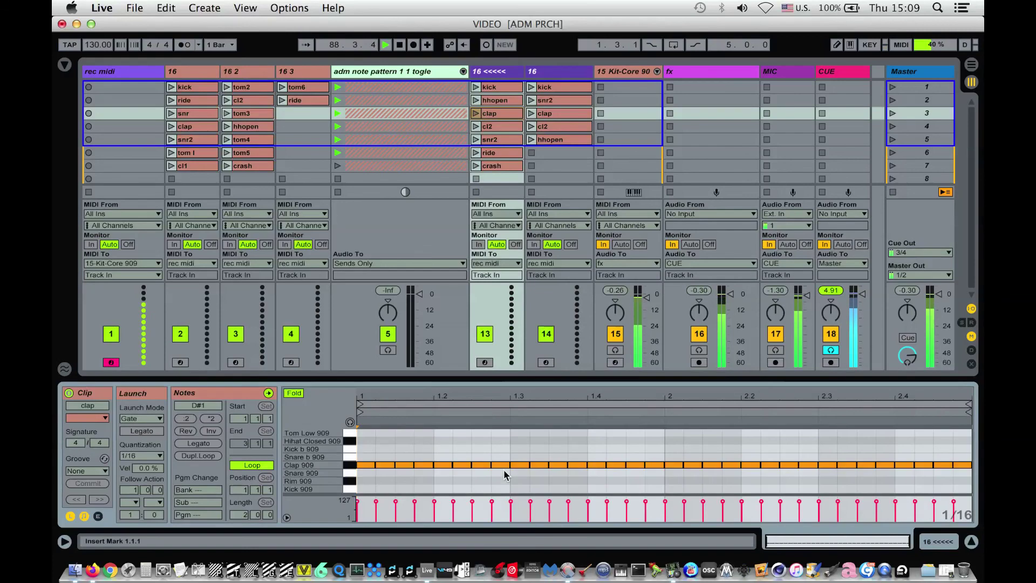
click(476, 113)
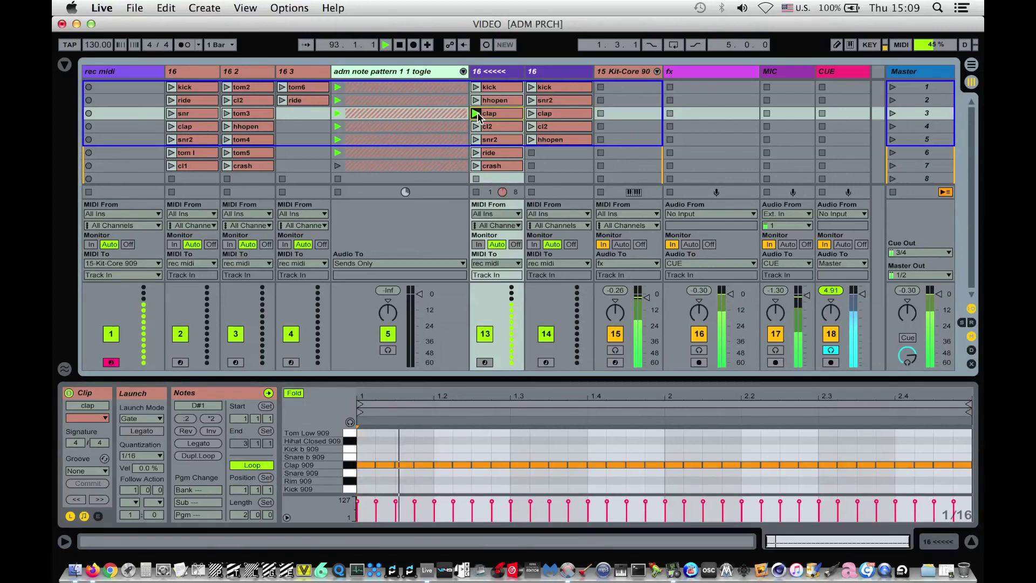
click(477, 114)
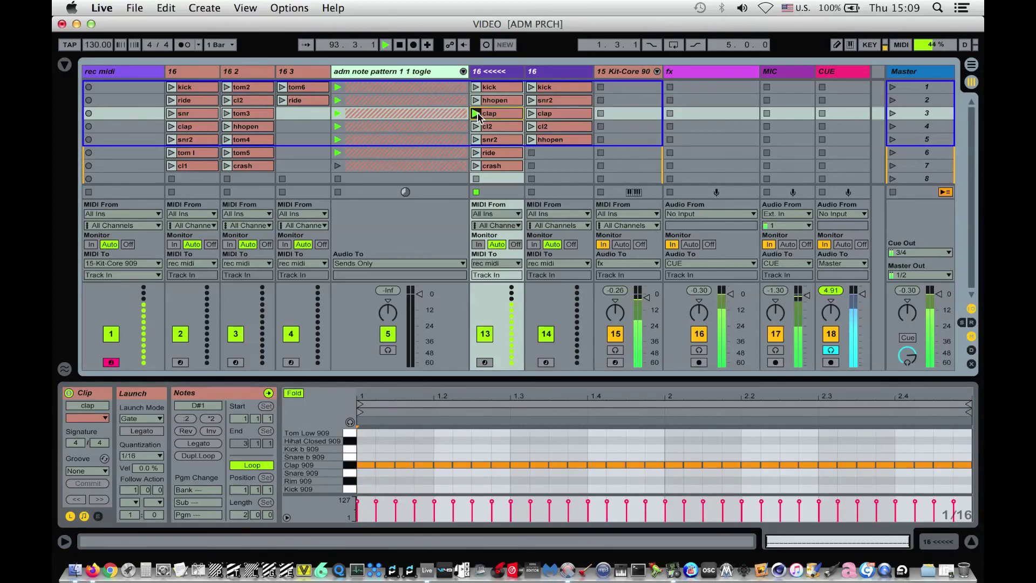
Record the running patterns with the triggered clap into the first rec midi slot, and delete the recorded clip after looping it.
click(88, 87)
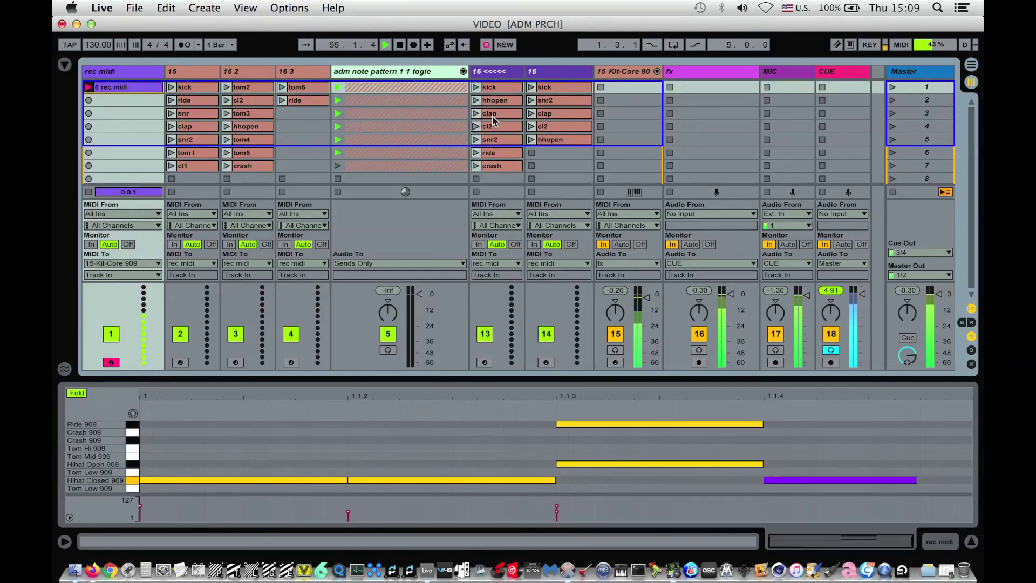
click(474, 113)
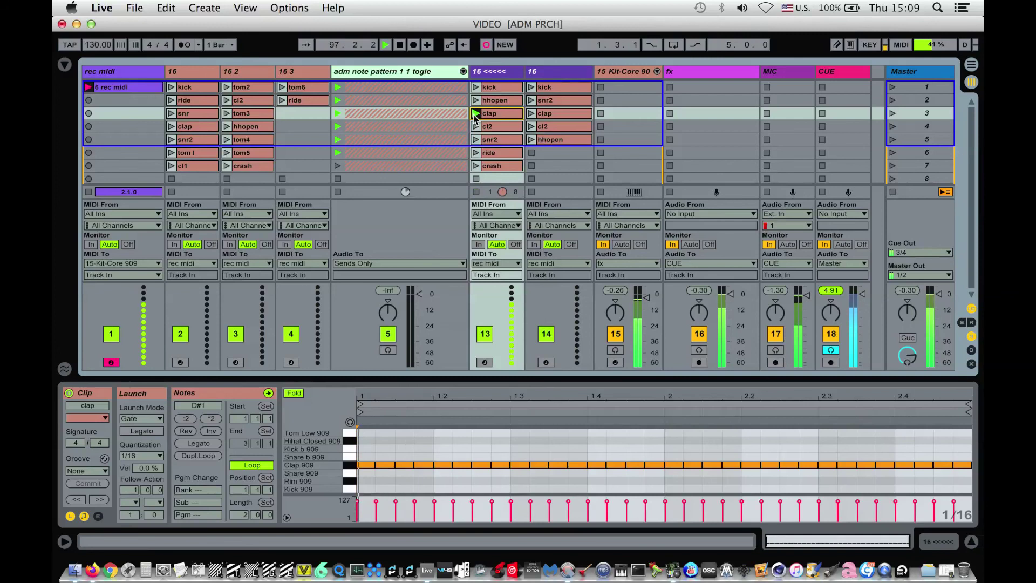
click(88, 87)
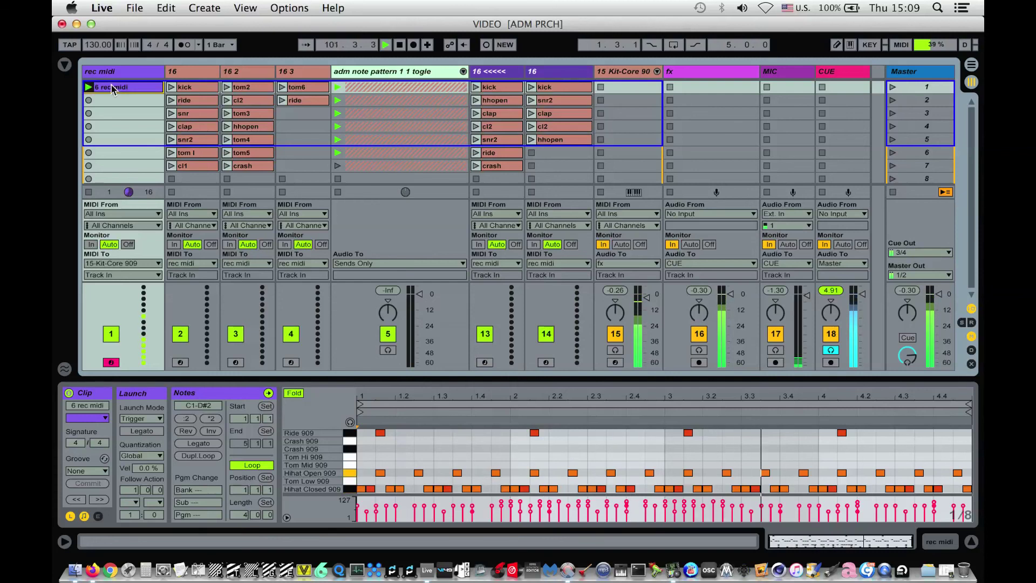
key(Delete)
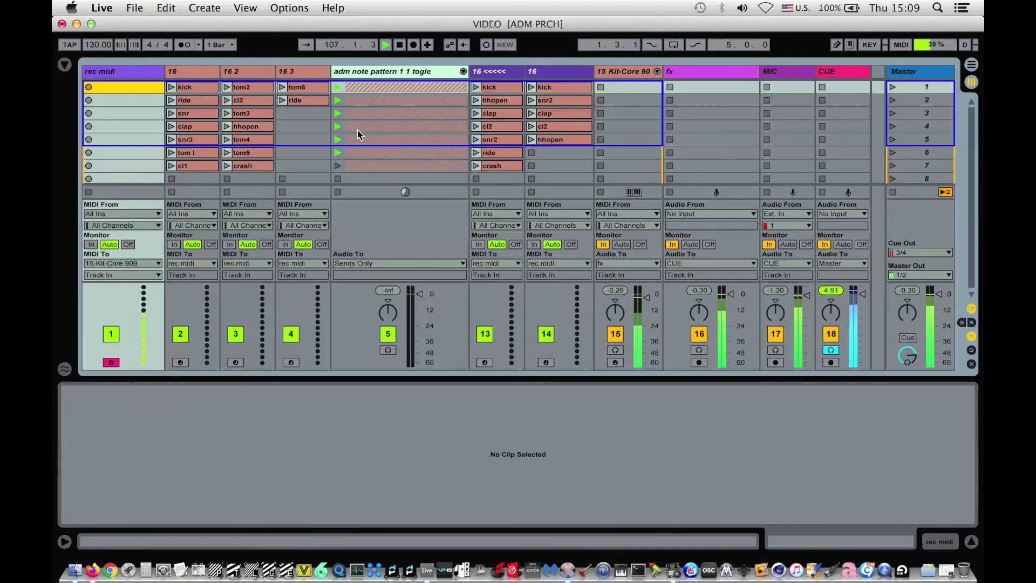
Stop playback of the set and switch to Syphon Recorder.
click(400, 46)
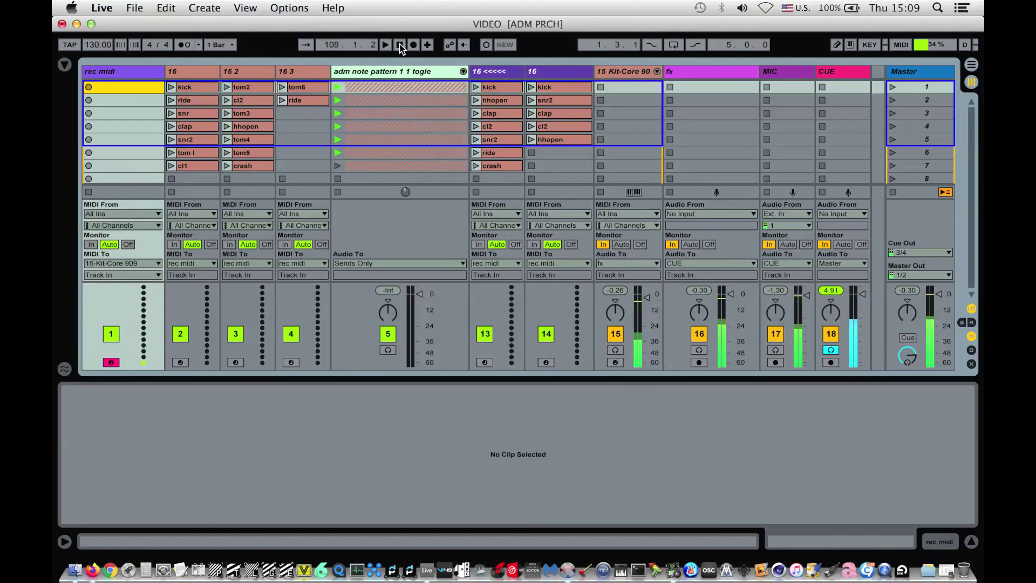
click(567, 571)
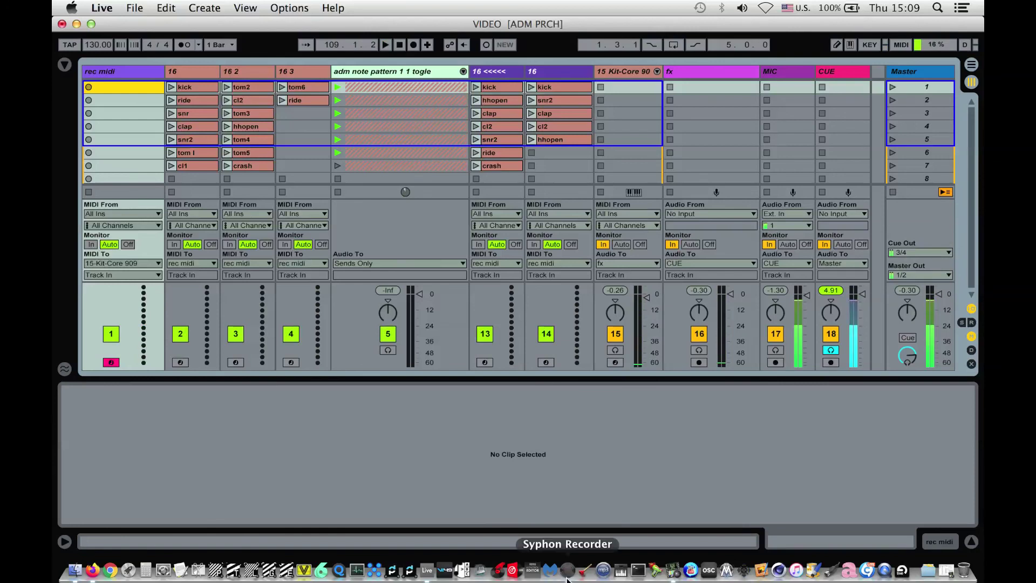